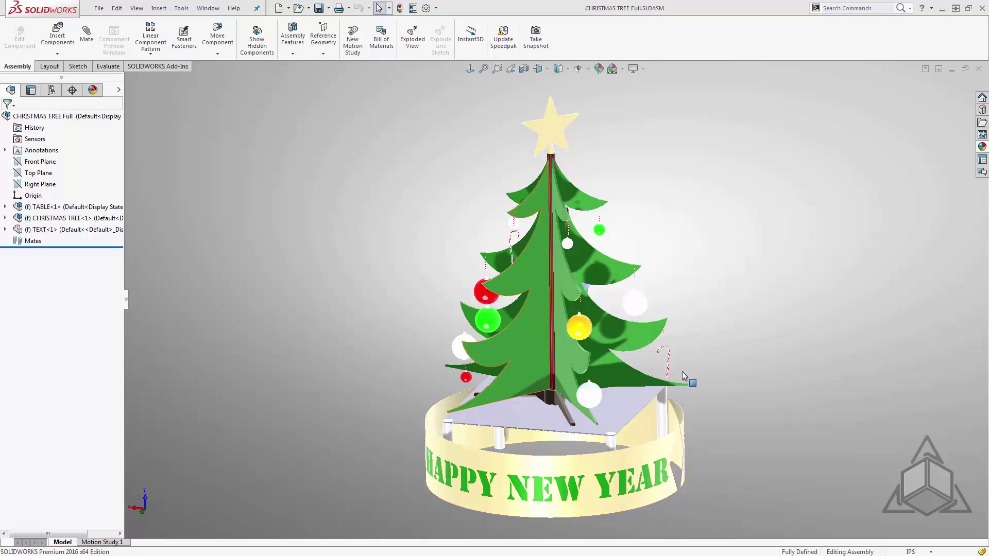
- Hide and re-show the silver ornament, then select the 17 components from BALL_CYAN<3> through BALL_CYAN<4>
key(Tab)
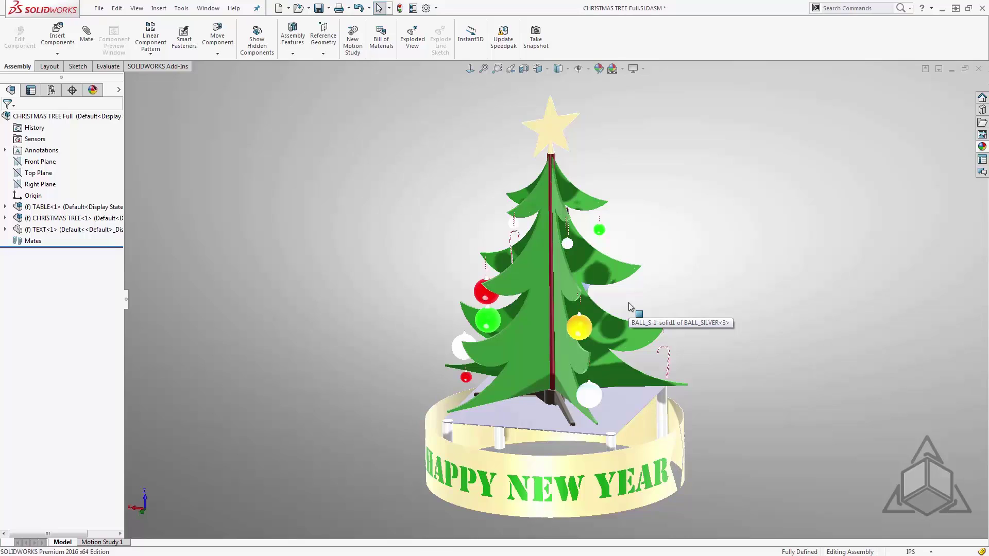
key(shift+Tab)
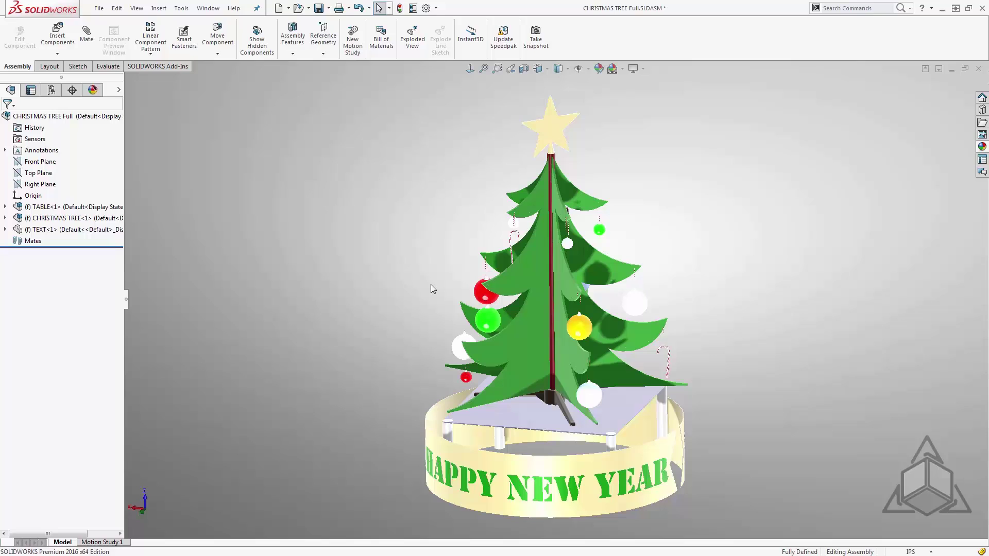
click(6, 219)
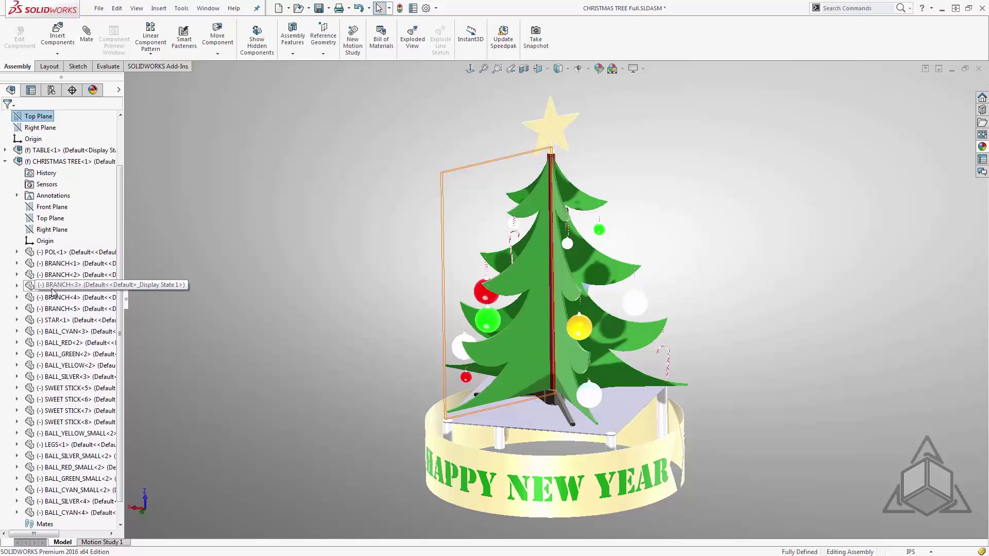
click(62, 331)
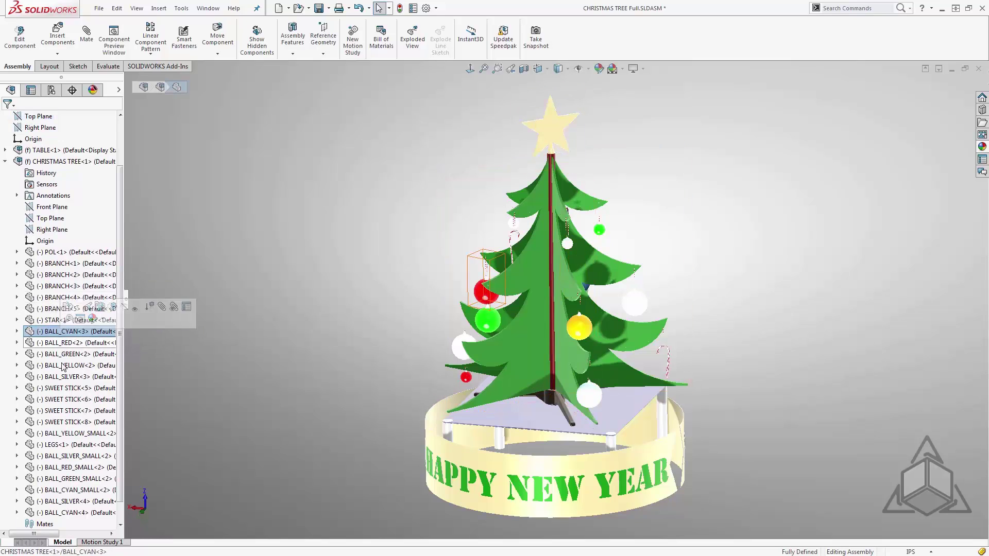
shift+click(69, 512)
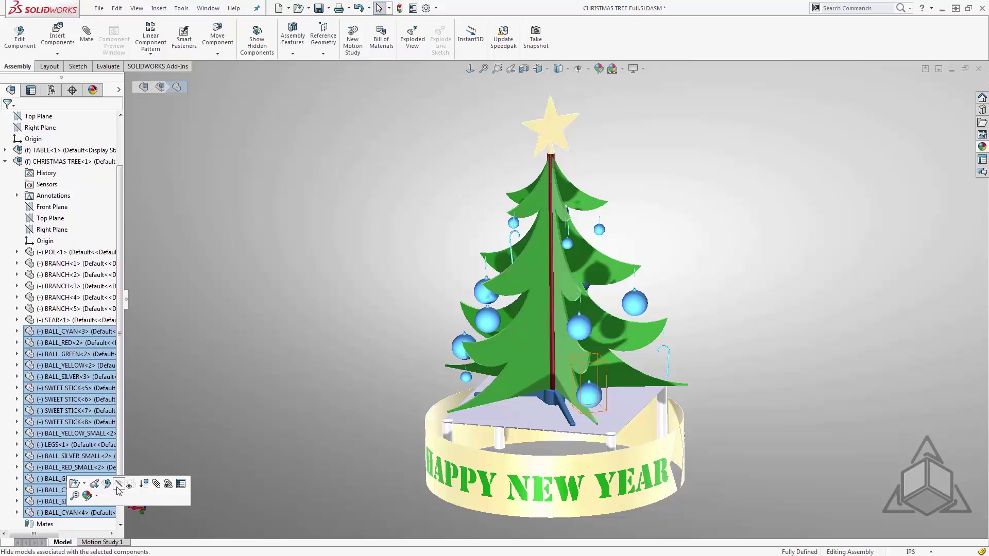
- Save the 17 selected components as Selection-Set1 and expand it to show its members
right_click(105, 511)
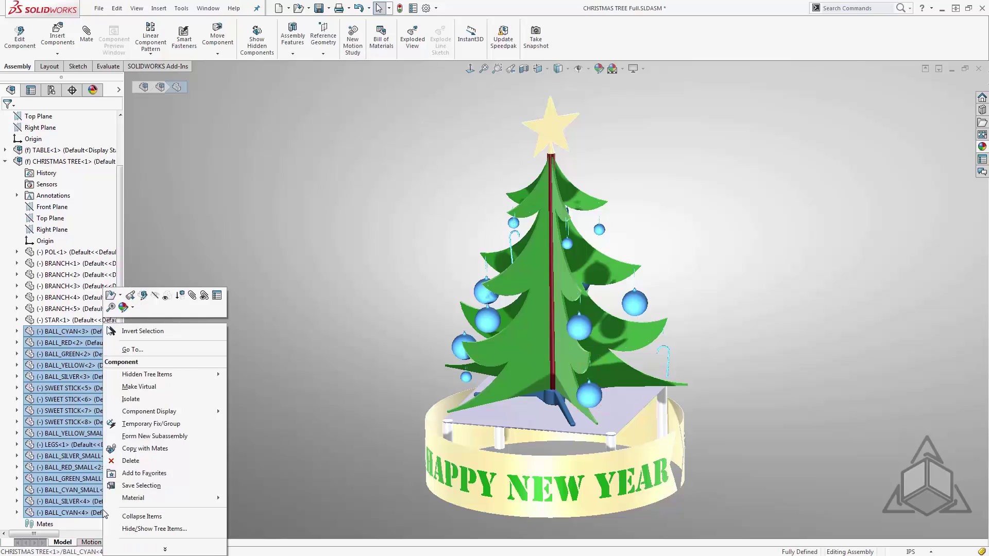
click(133, 488)
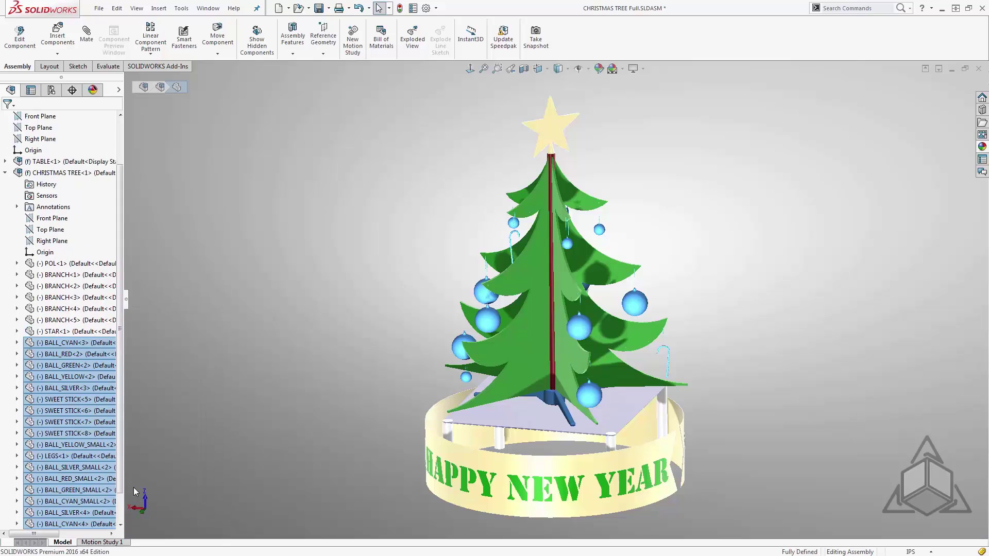
scroll(56, 309, up, 3)
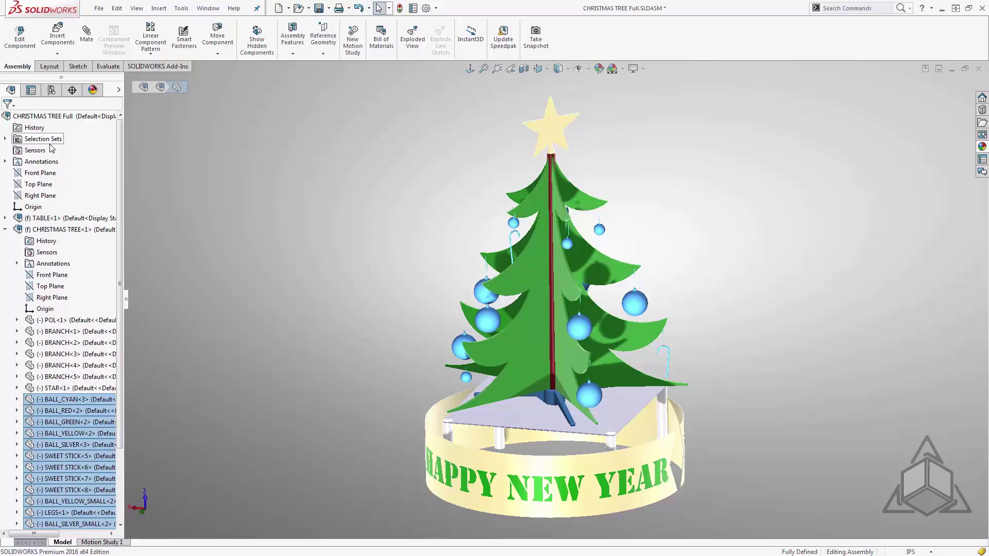
click(5, 139)
click(17, 150)
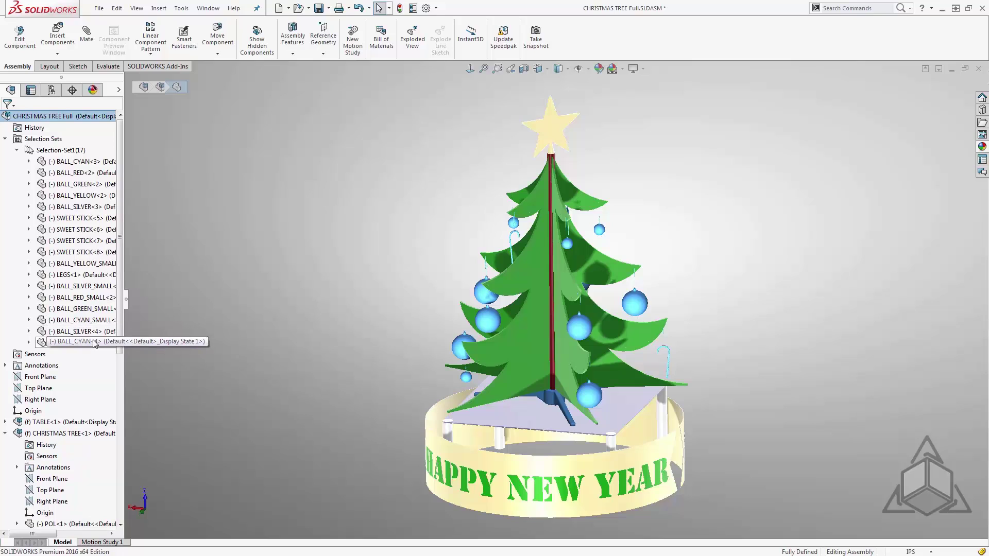
- Select members of Selection-Set1, ending with the range BALL_RED<2> through BALL_CYAN<4>
click(184, 340)
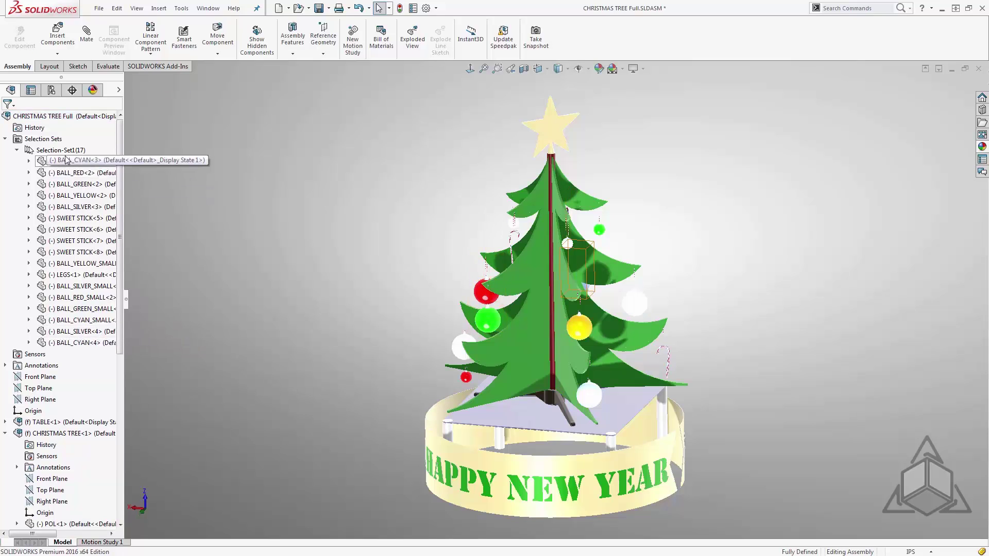
click(78, 206)
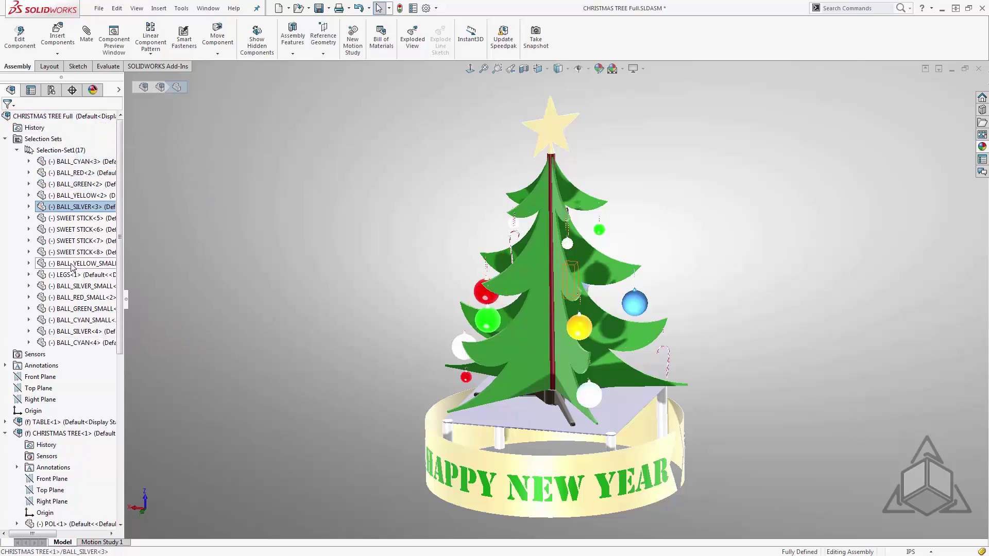
click(62, 162)
ctrl+click(77, 343)
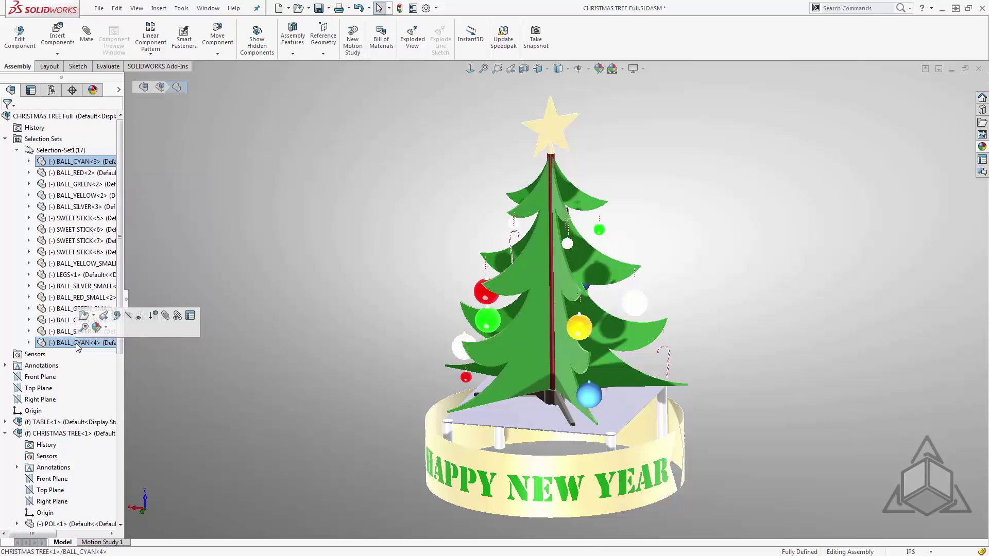
shift+click(54, 171)
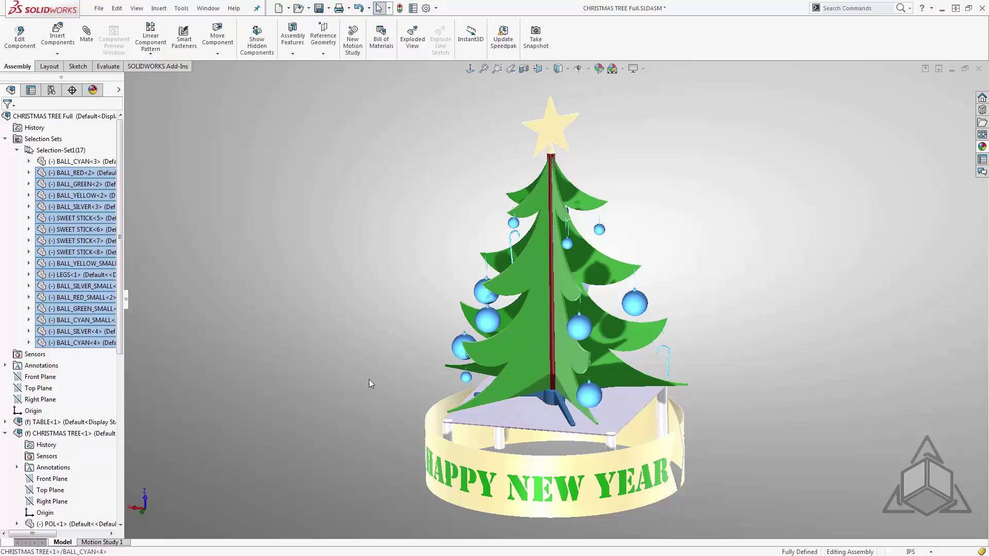
- Remove LEGS<1> from Selection-Set1, leaving 16 members, and open the BALL_SILVER part
click(316, 359)
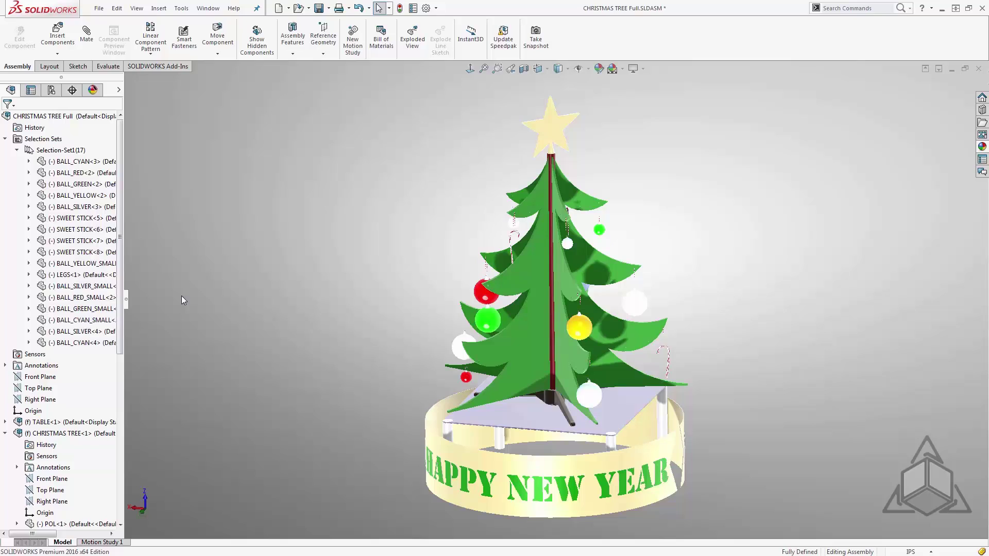
right_click(80, 279)
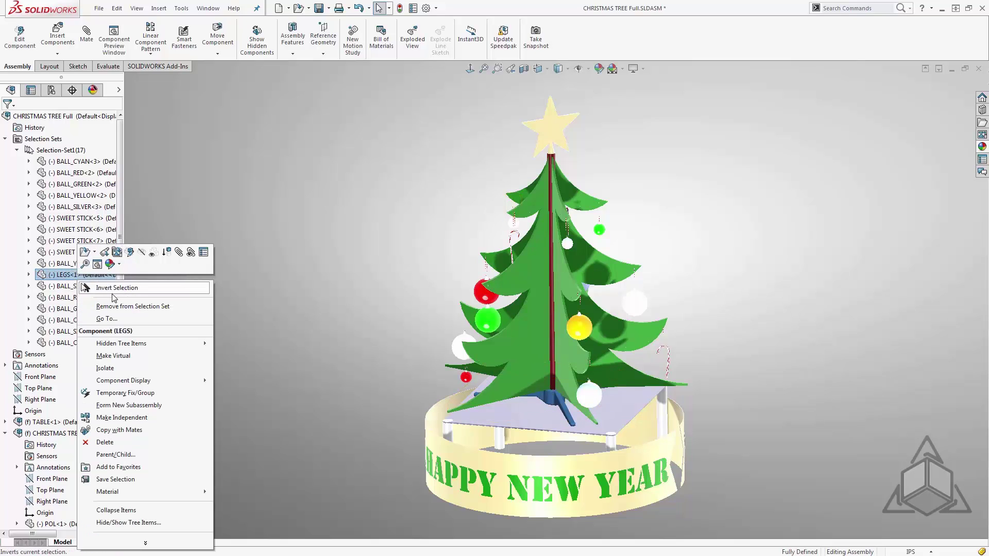
click(117, 309)
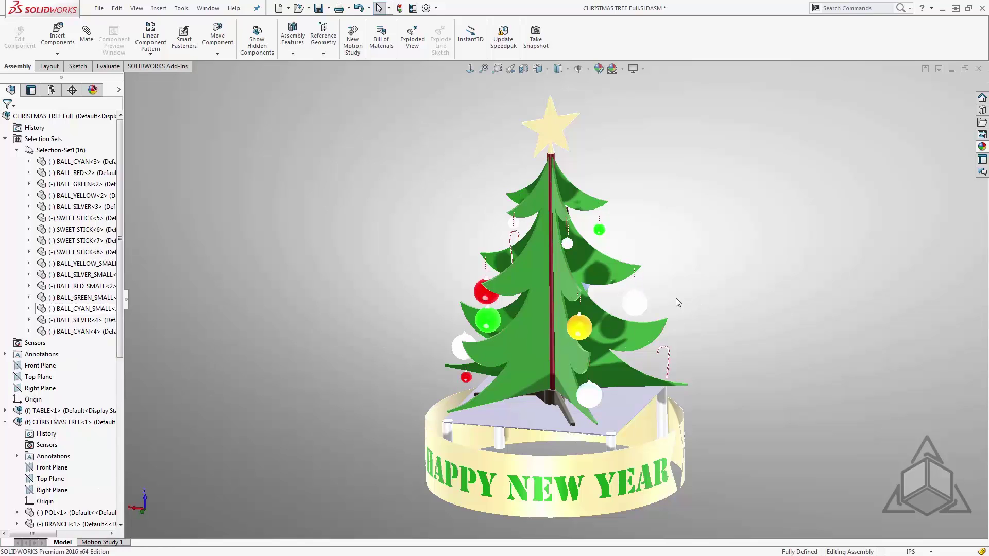
click(643, 307)
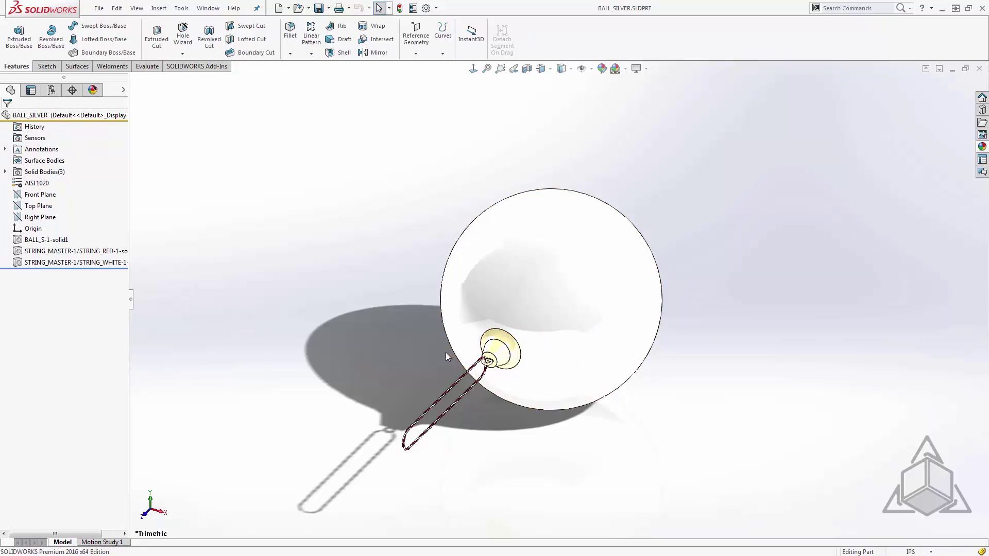
- Save the hanger cap's ring and outer bell faces as a part selection set of five faces
scroll(508, 352, down, 5)
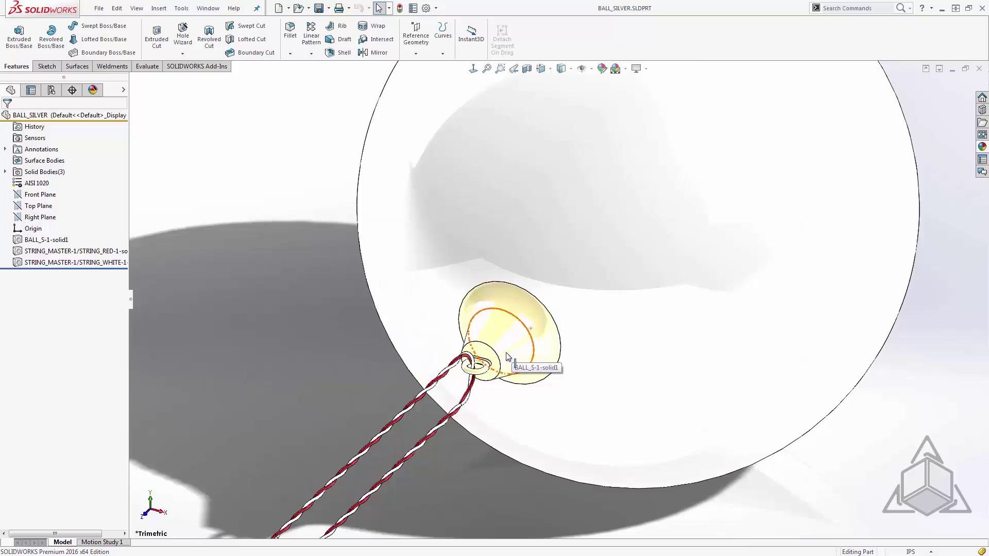
scroll(515, 363, down, 4)
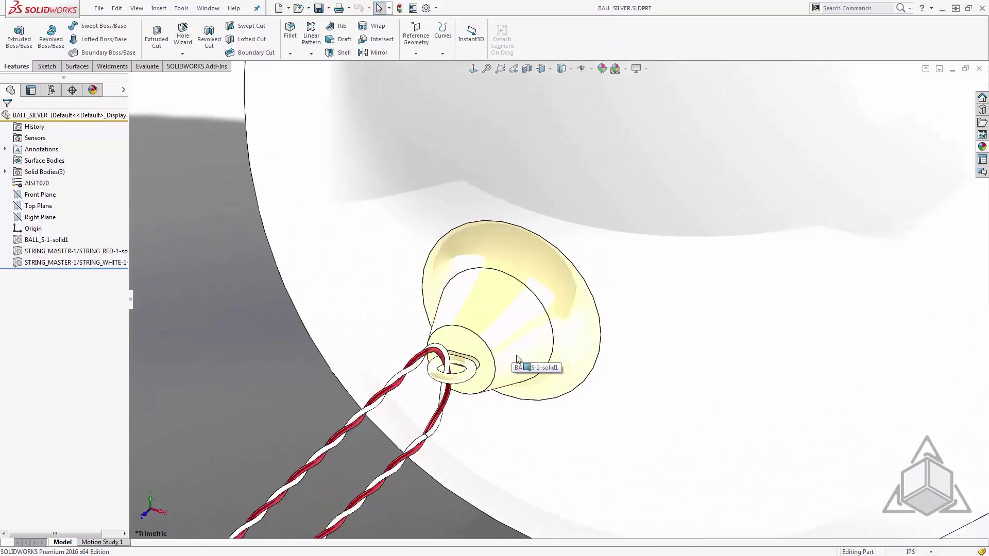
click(456, 380)
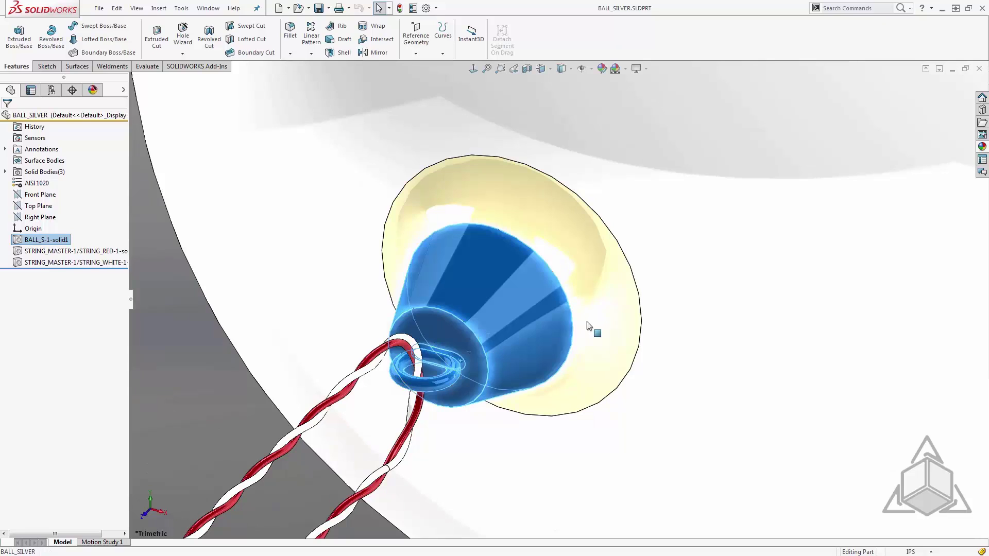
click(620, 307)
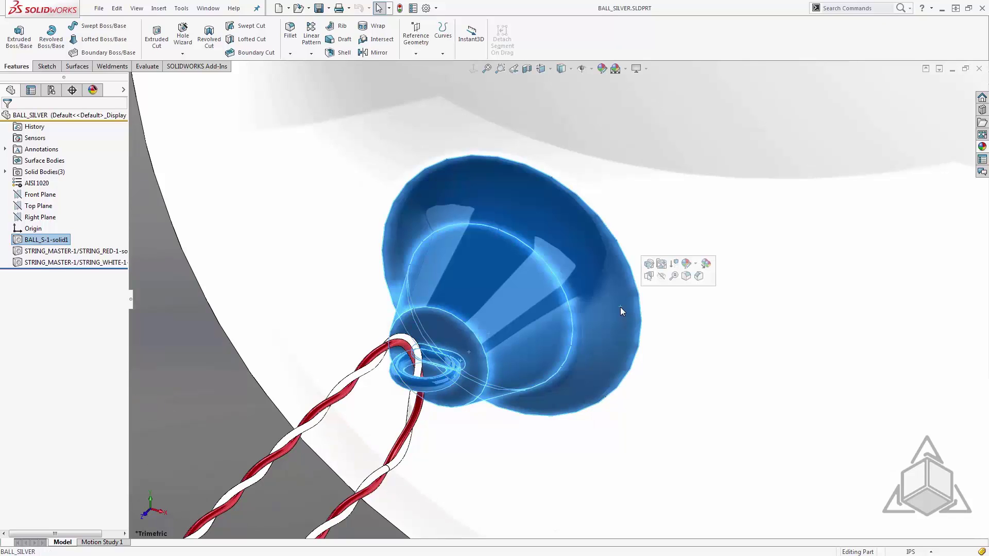
right_click(620, 308)
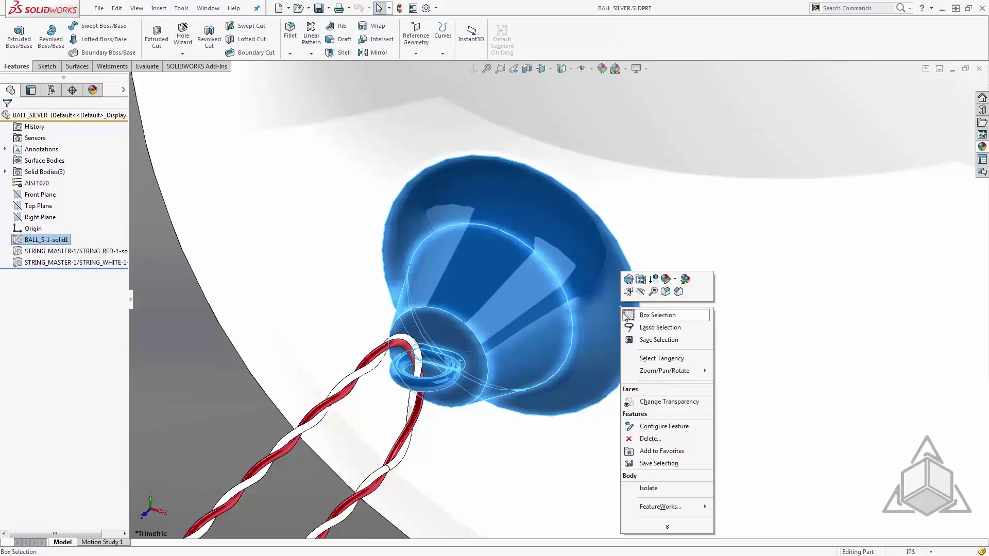
click(659, 463)
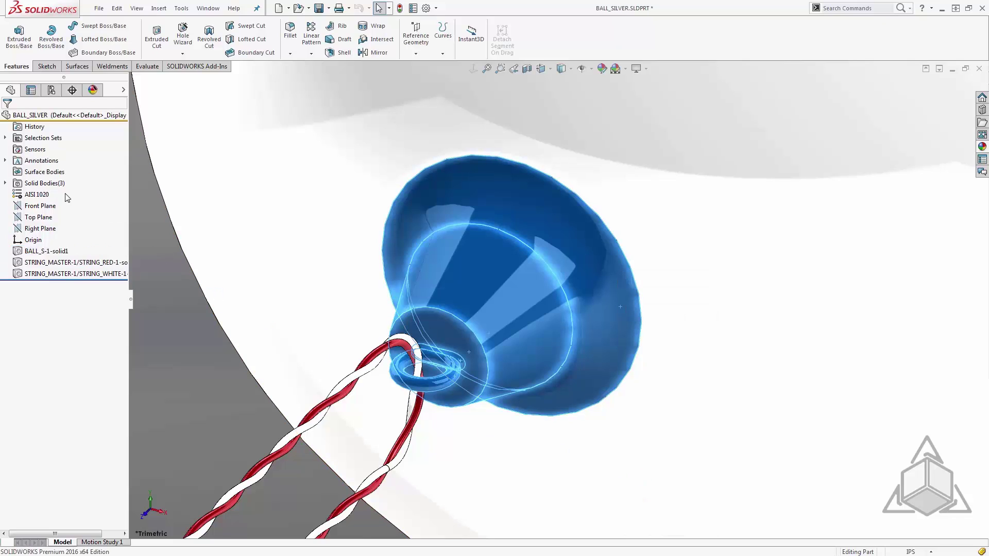
click(5, 139)
click(17, 149)
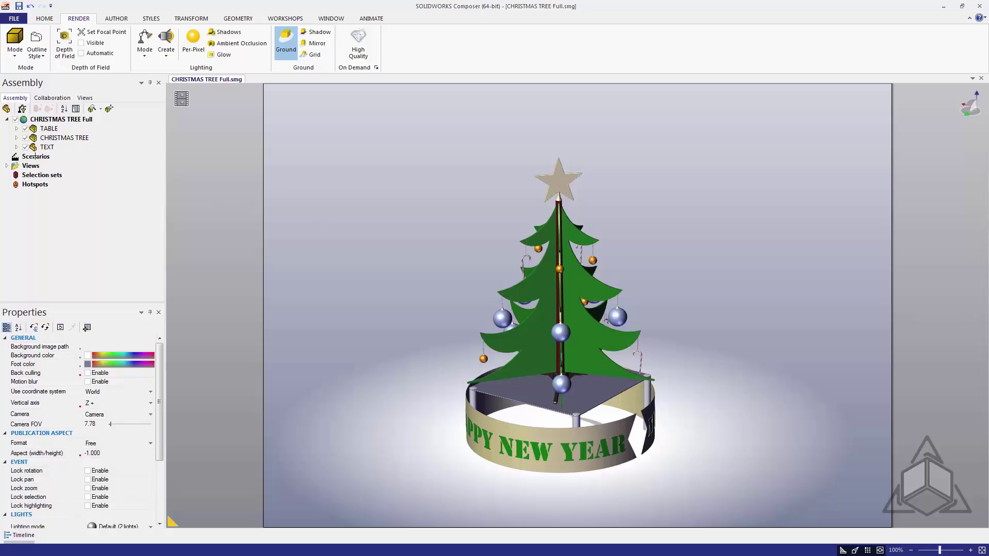
- Select the Composer tree parts from BALL_CYAN through the last BALL_CYAN, excluding LEGS
click(16, 138)
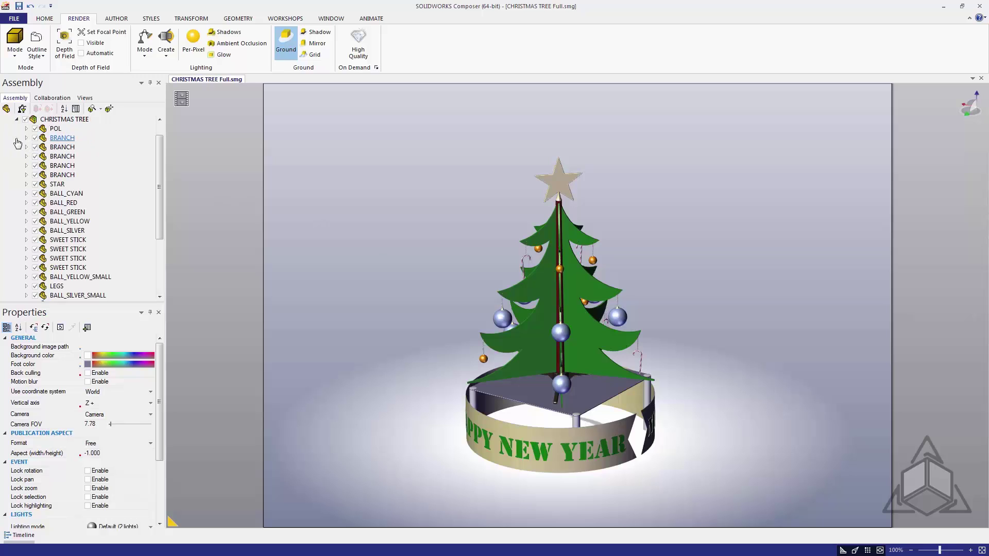
click(74, 194)
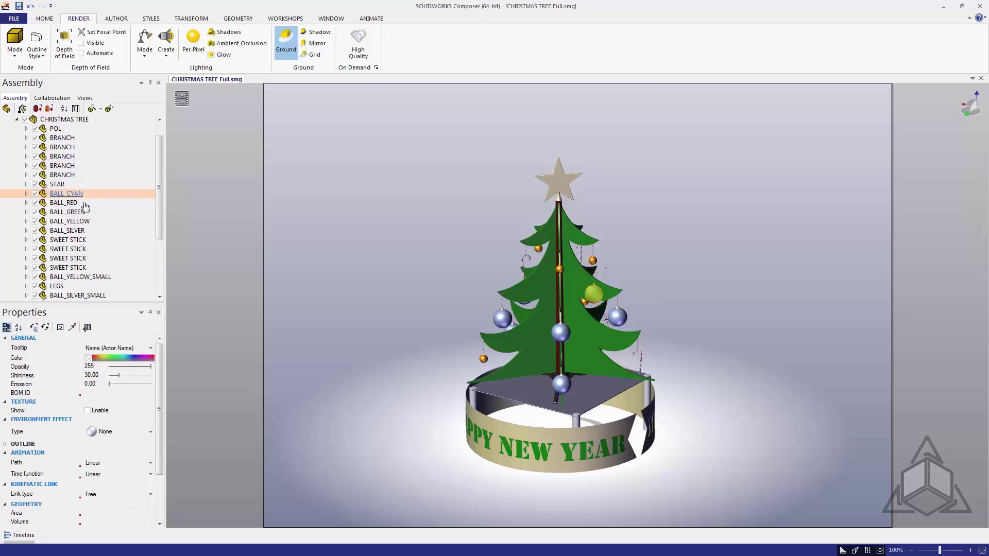
scroll(77, 259, down, 2)
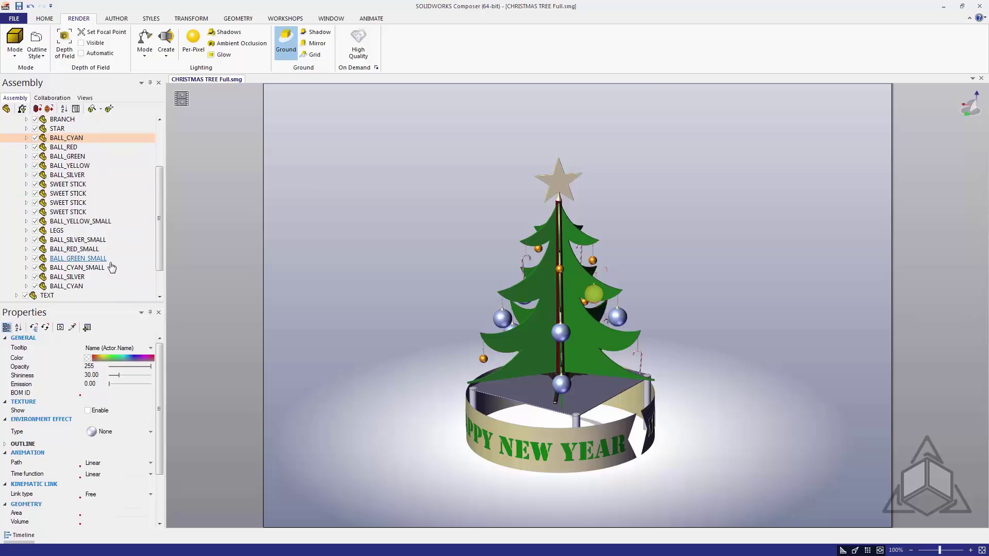
shift+click(83, 287)
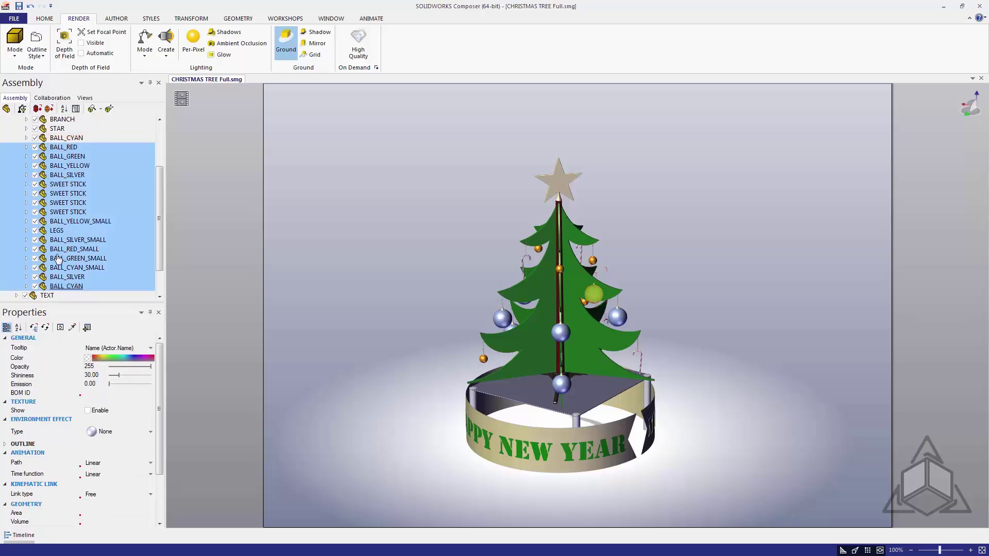
ctrl+click(119, 232)
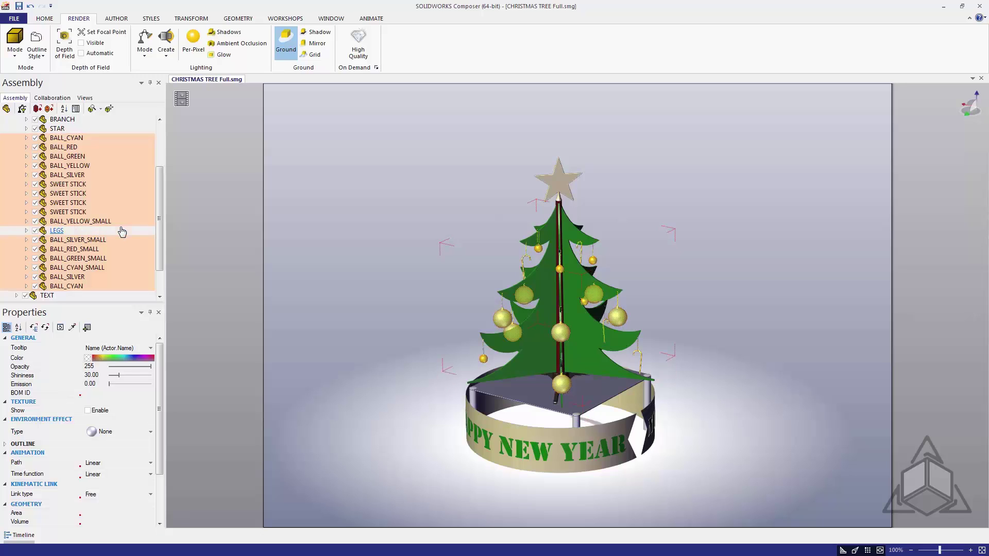
- Create a selection set from the chosen ornaments, name it 'Decor', and expand its contents
click(37, 109)
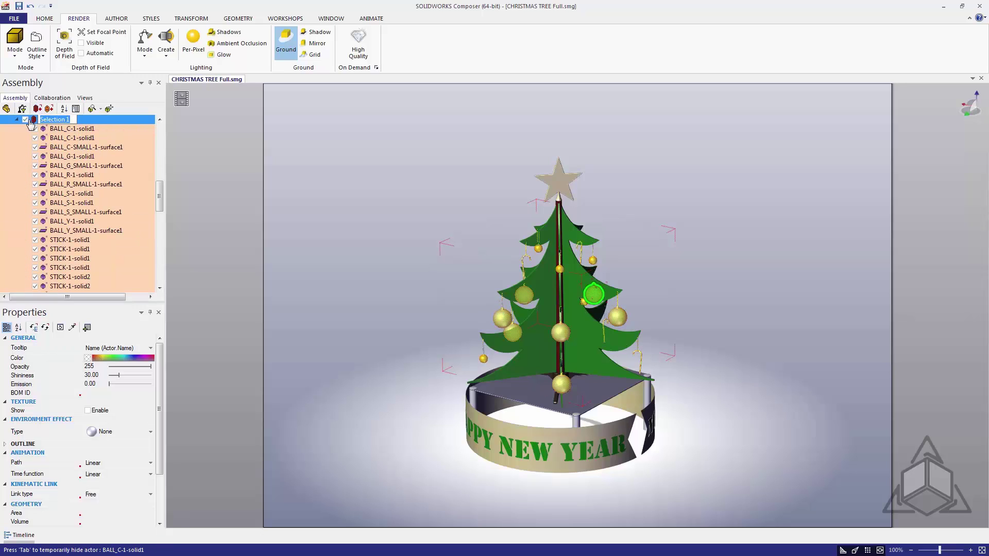
text(Decor)
click(16, 120)
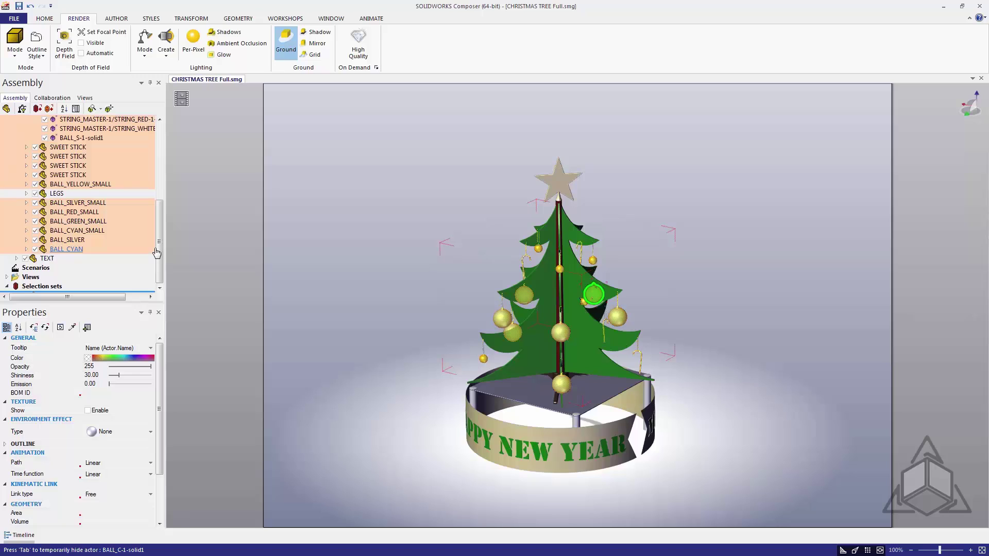
scroll(156, 252, down, 1)
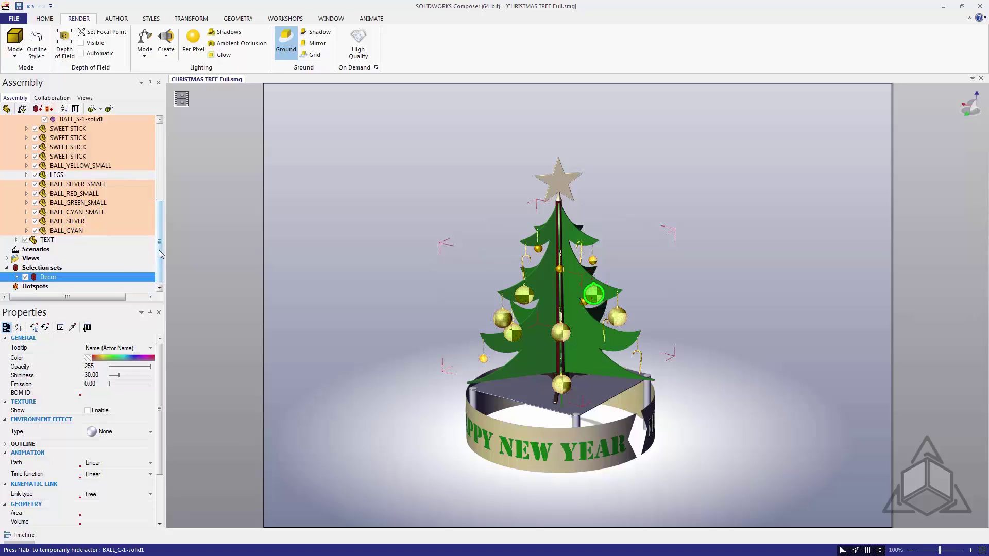
click(18, 278)
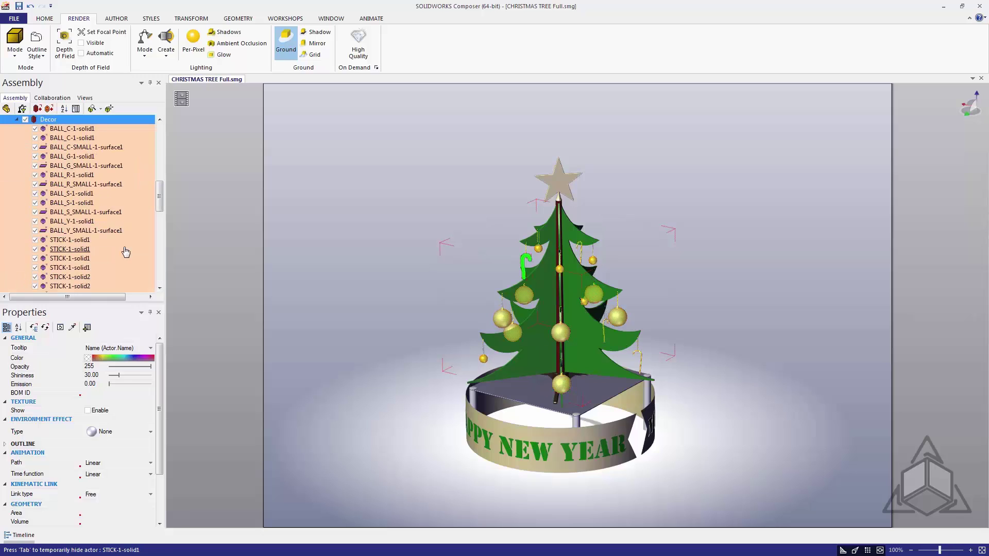
click(26, 120)
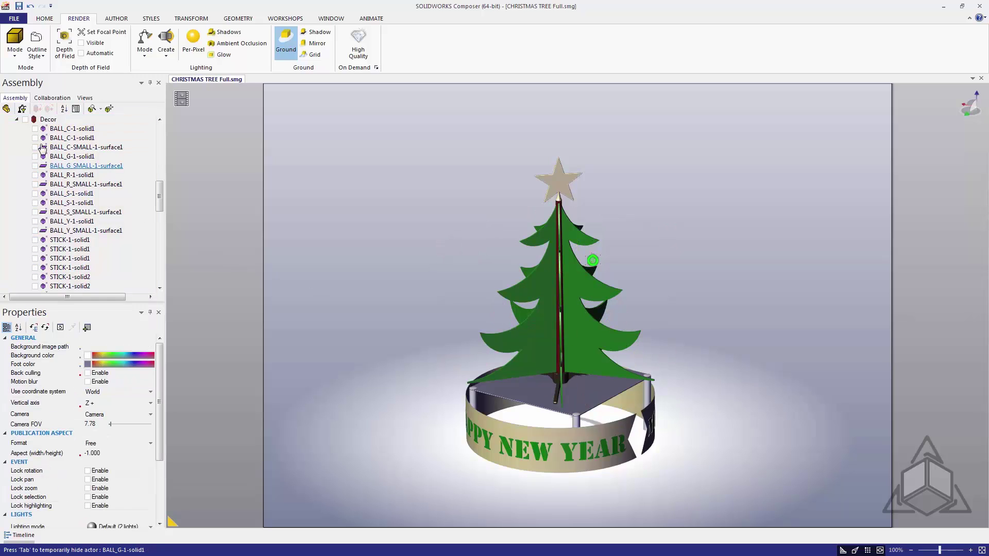
click(25, 120)
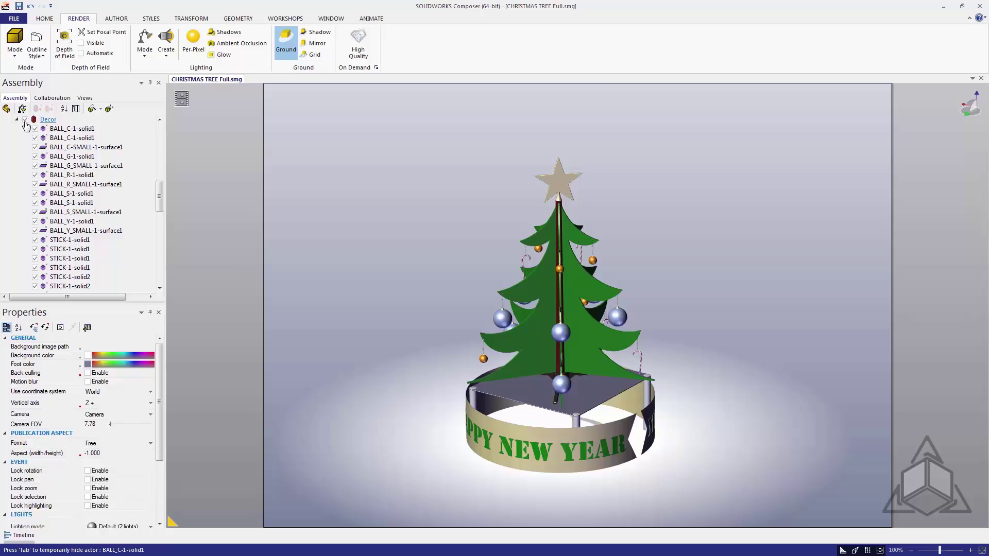